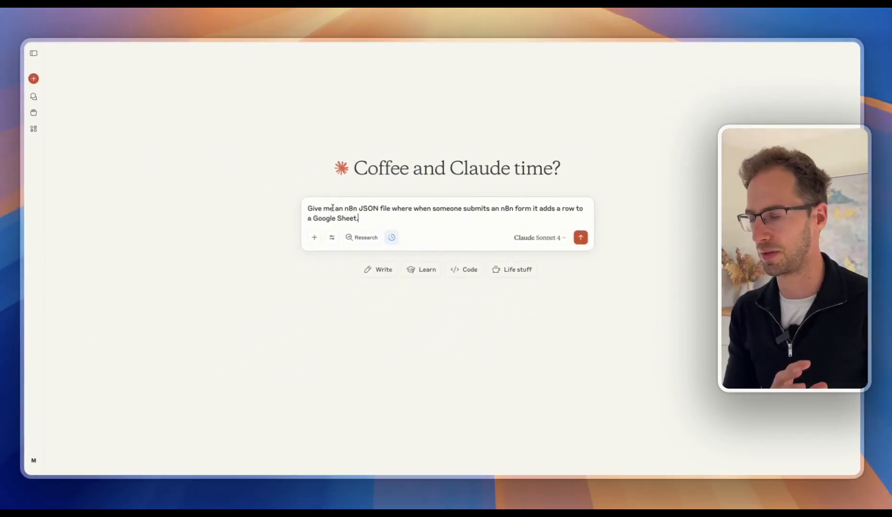
# Send the workflow request to Claude and download the Form to Google Sheets workflow as JSON.
pyautogui.click(581, 237)
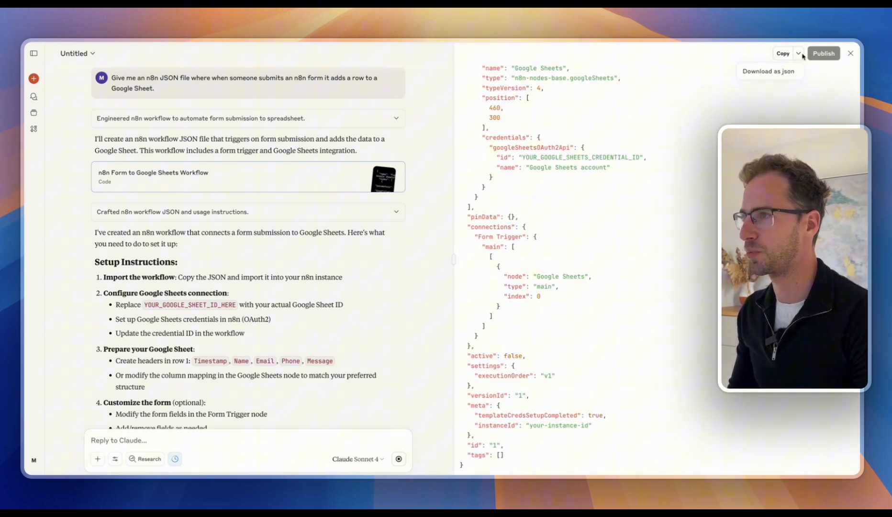
pyautogui.click(785, 71)
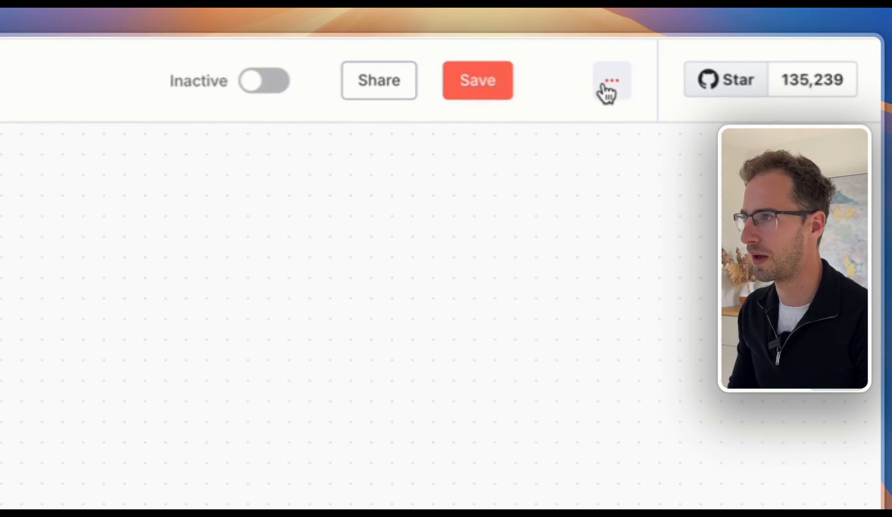
# Import the downloaded workflow JSON from file and zoom the canvas in on its nodes.
pyautogui.click(608, 82)
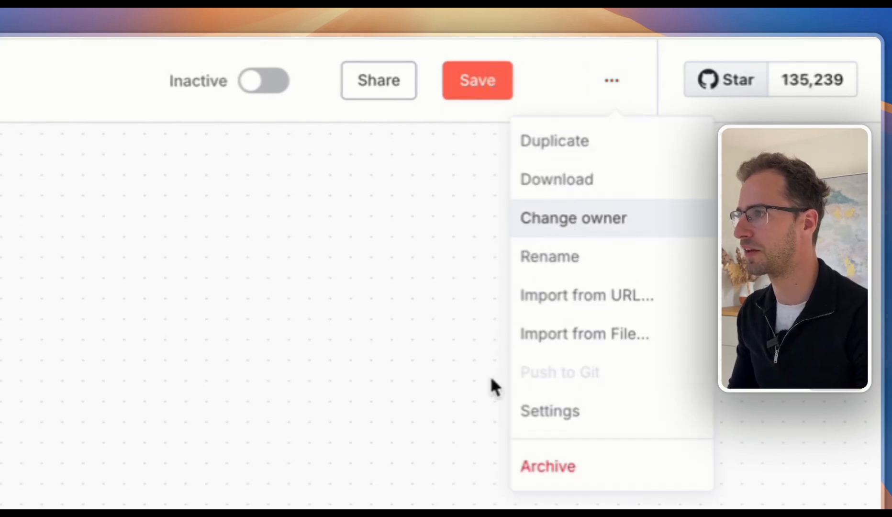
pyautogui.click(587, 337)
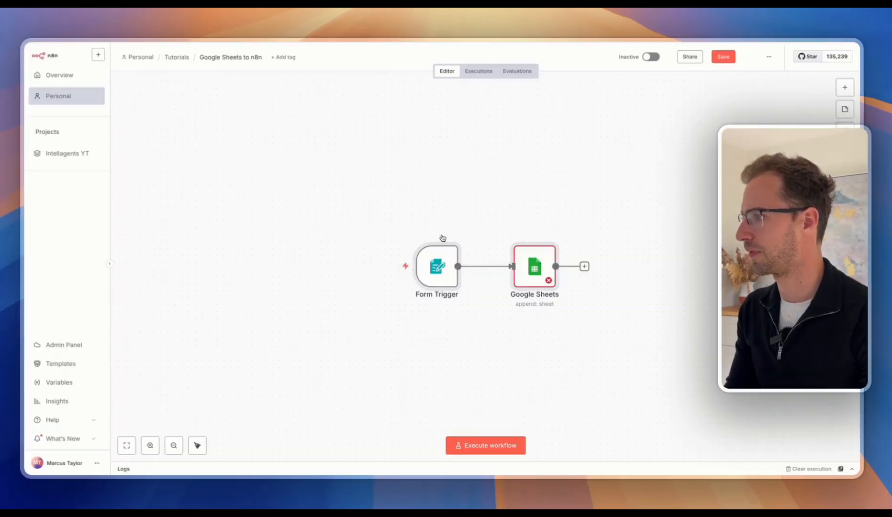
pyautogui.hscroll(1, 443, 238)
pyautogui.scroll(3, 518, 265)
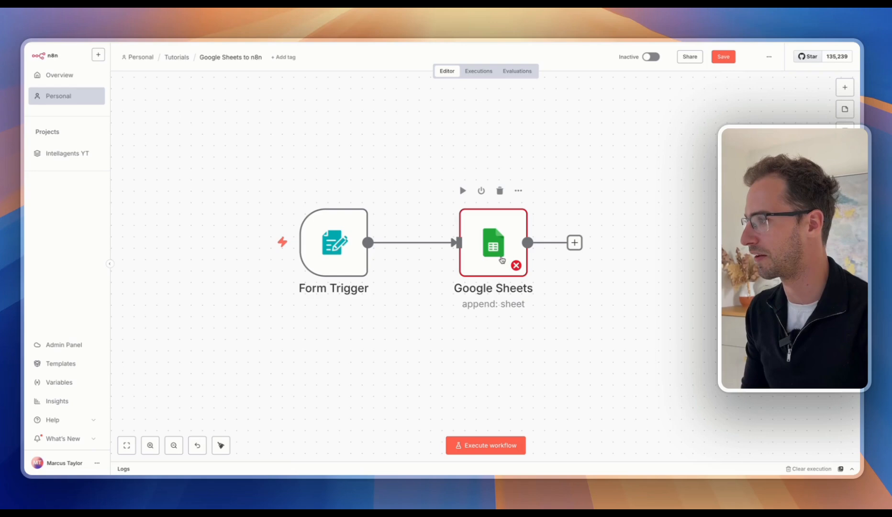
# From the Google Sheets node's settings, begin creating a new OAuth2 Google Sheets credential.
pyautogui.doubleClick(502, 259)
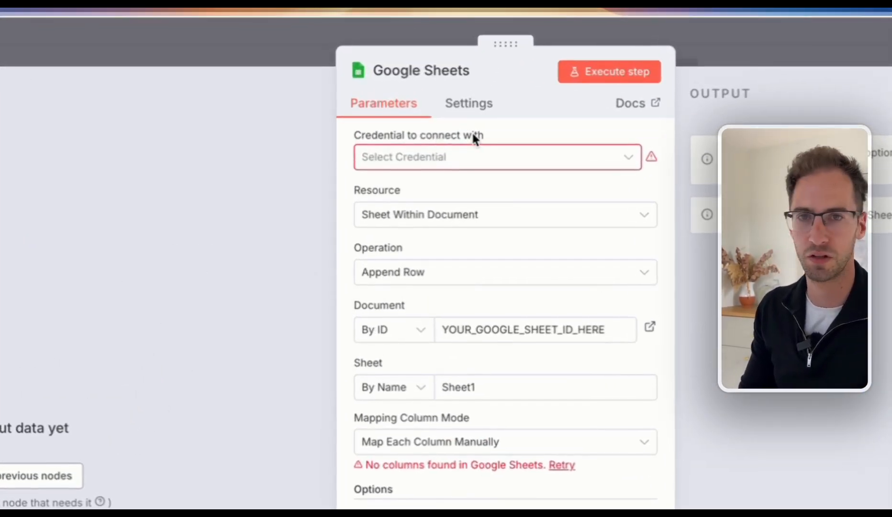
pyautogui.click(506, 159)
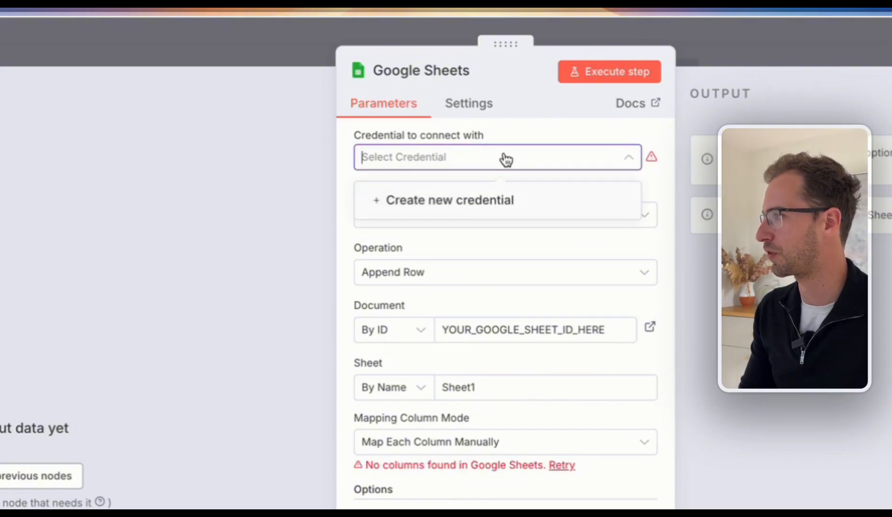
pyautogui.click(464, 206)
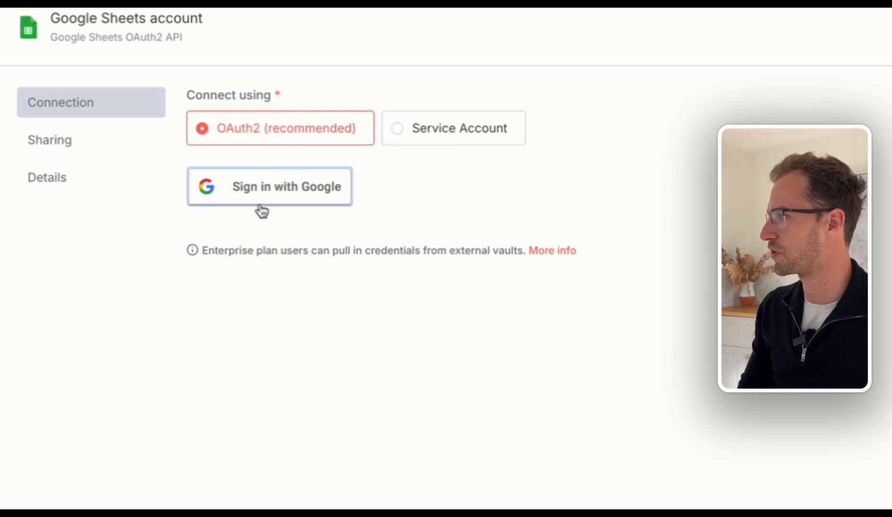
# Sign in with Google, choose the account, grant all permissions and continue.
pyautogui.click(278, 207)
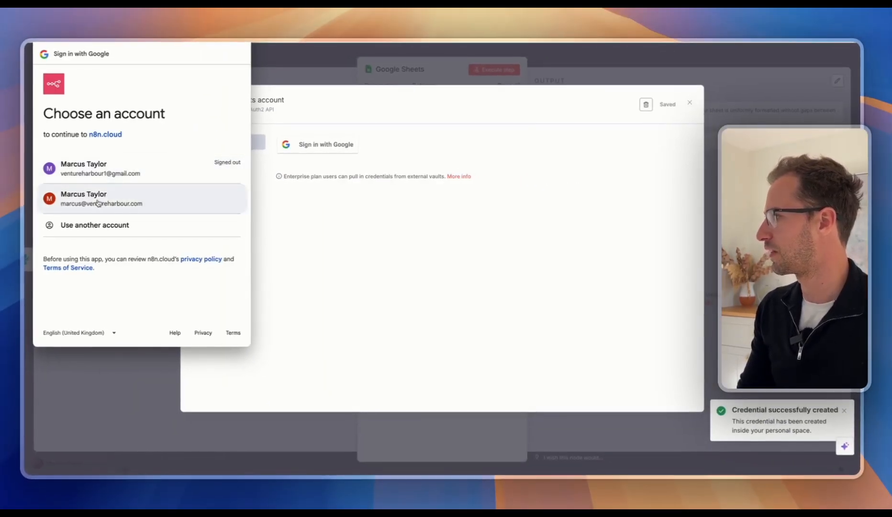
pyautogui.click(98, 203)
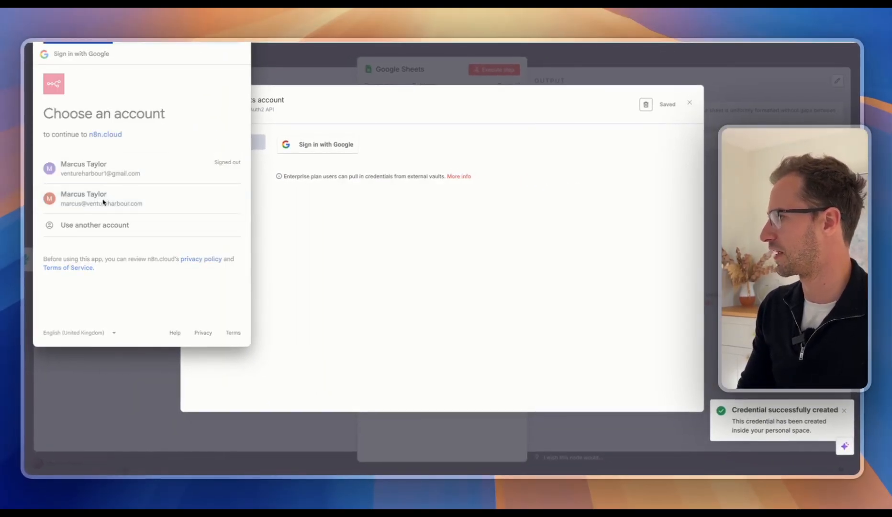
pyautogui.click(70, 205)
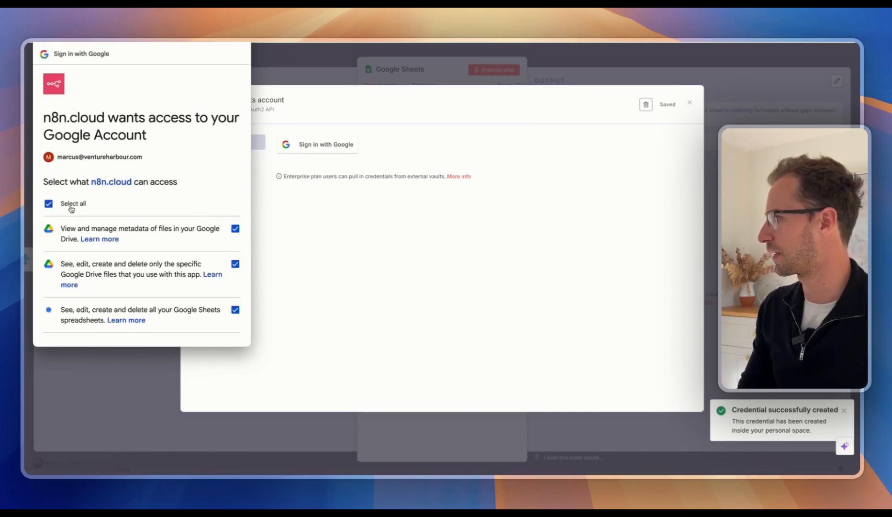
pyautogui.scroll(-5, 144, 215)
pyautogui.click(187, 300)
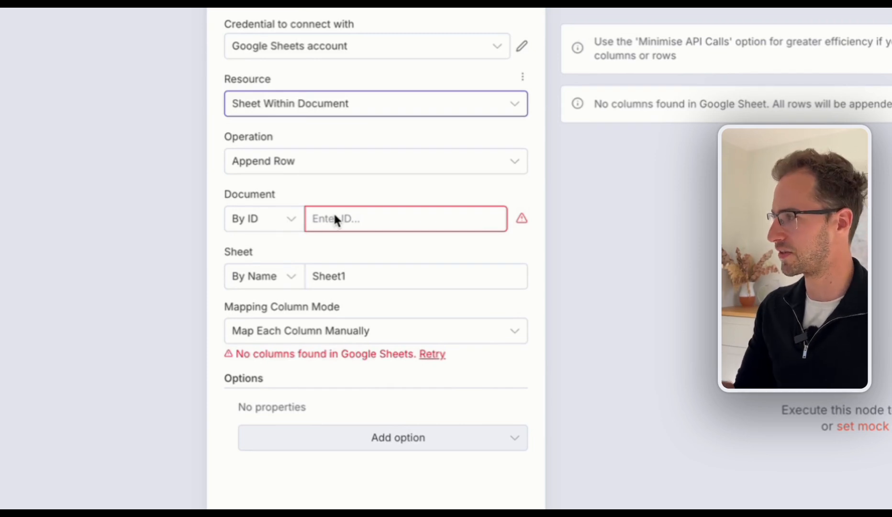
# Pick the Google Sheets n8n Tutorial document from the list and confirm Sheet1.
pyautogui.click(265, 213)
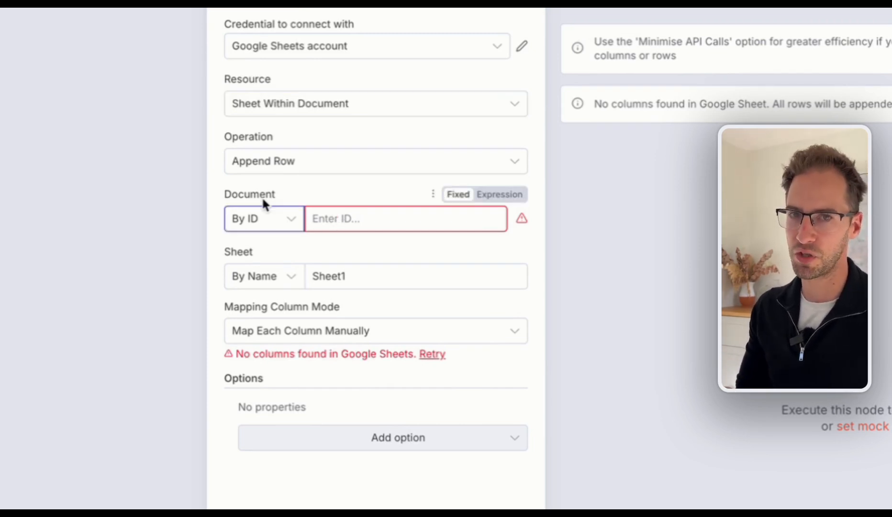
pyautogui.click(264, 225)
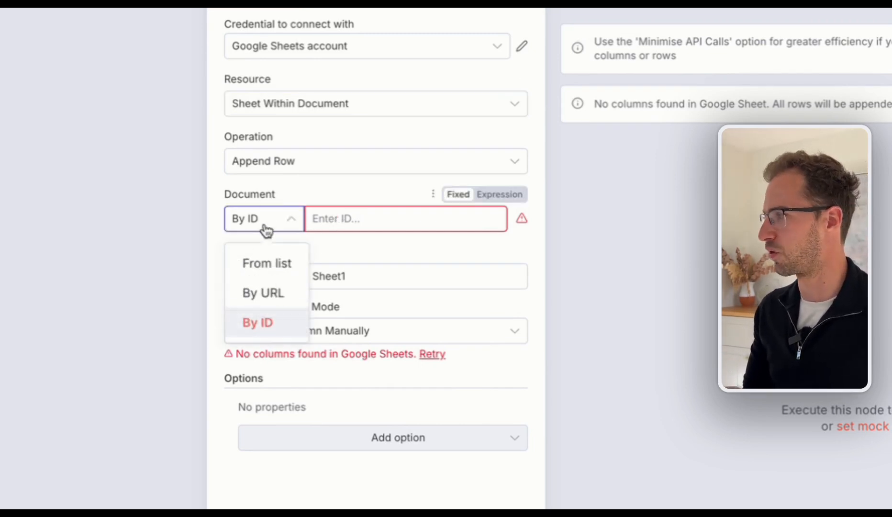
pyautogui.click(277, 266)
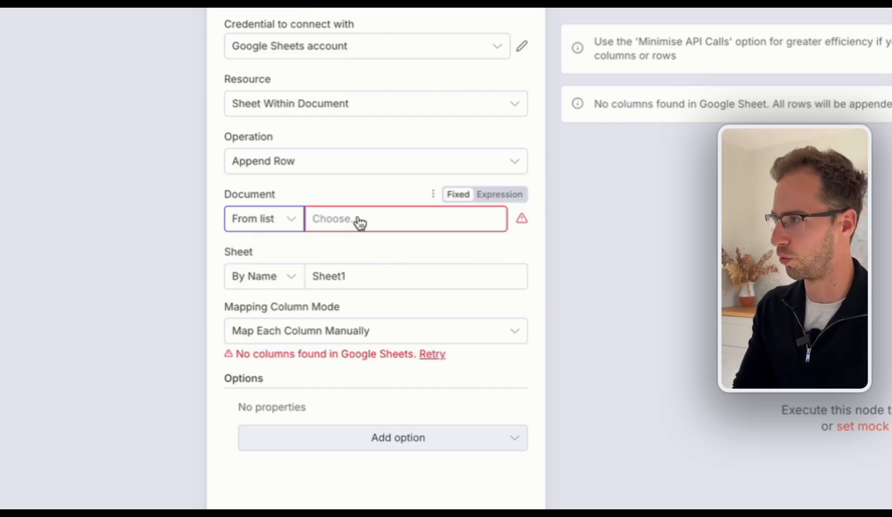
pyautogui.click(360, 221)
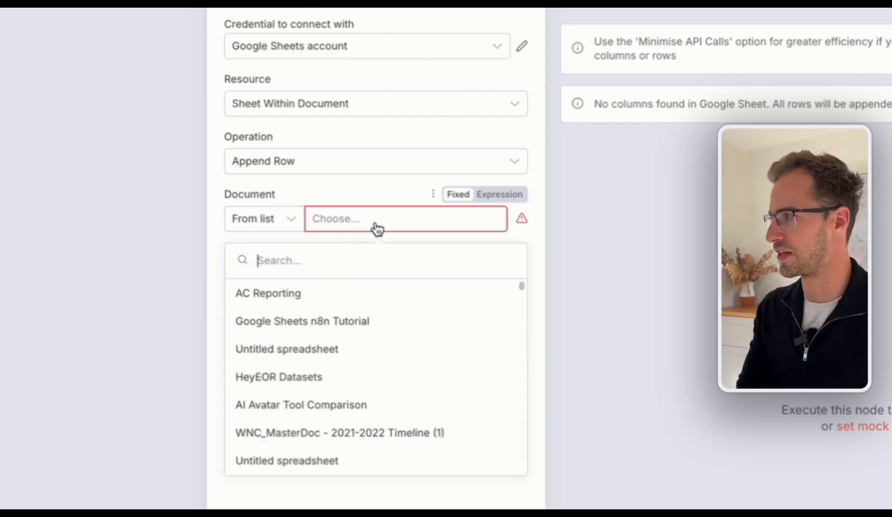
pyautogui.click(308, 325)
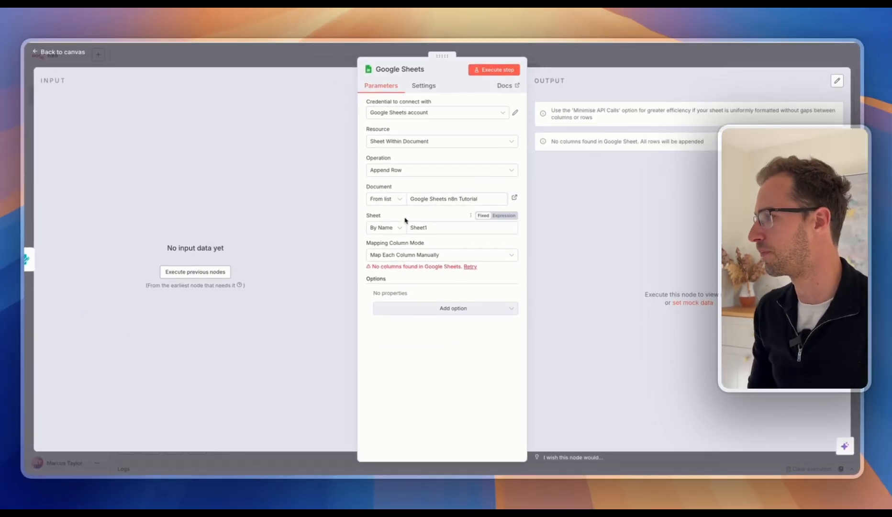
pyautogui.click(422, 229)
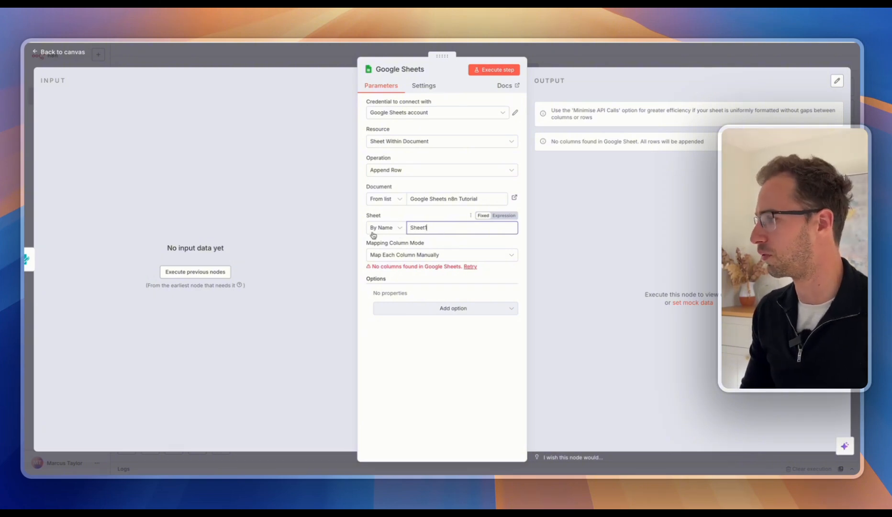
pyautogui.press('Tab')
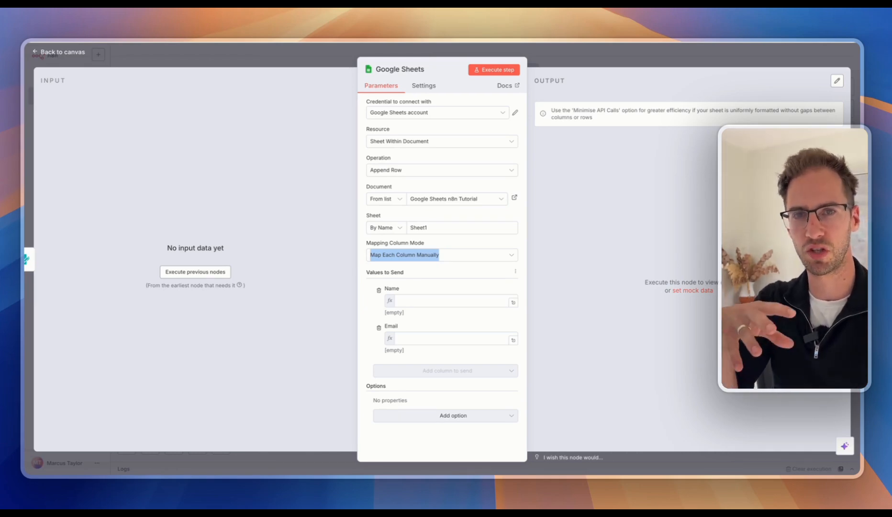
# Run the form trigger and submit a test entry with a name, email, phone number and message 'Hell'.
pyautogui.click(194, 273)
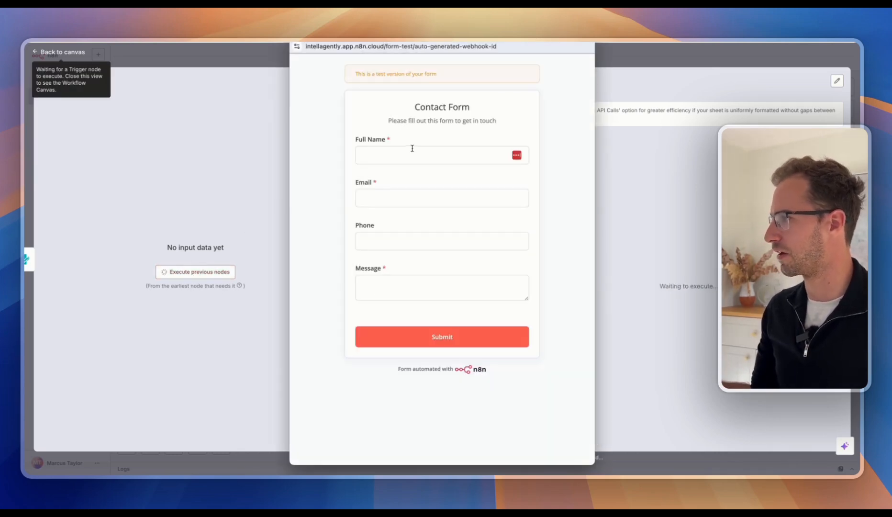
pyautogui.click(411, 151)
pyautogui.press('Tab')
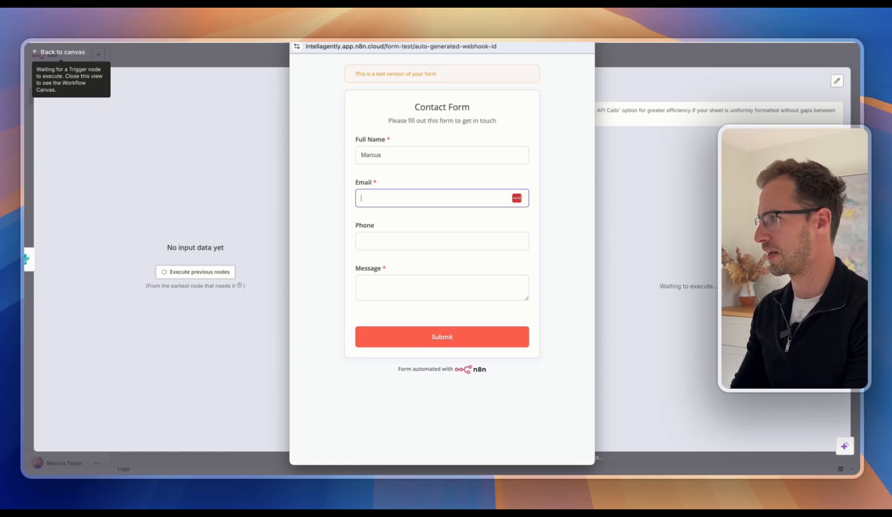
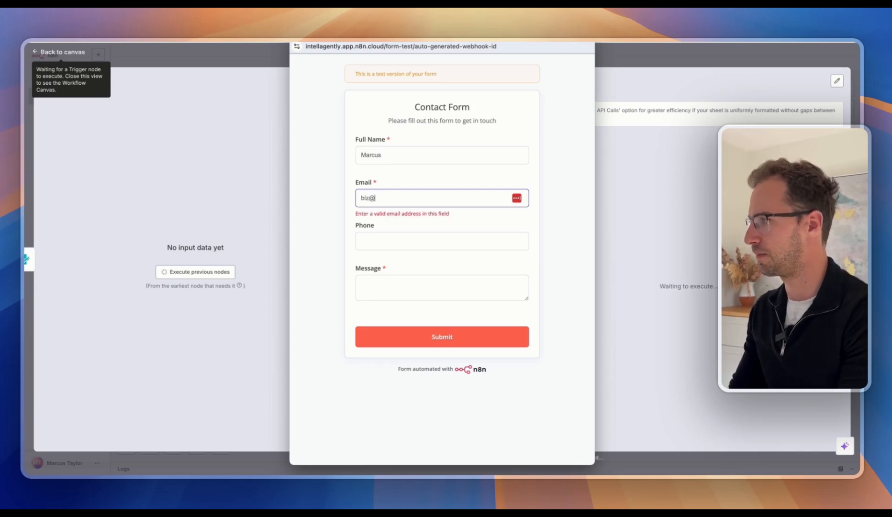
pyautogui.press('Tab')
pyautogui.press('Tab')
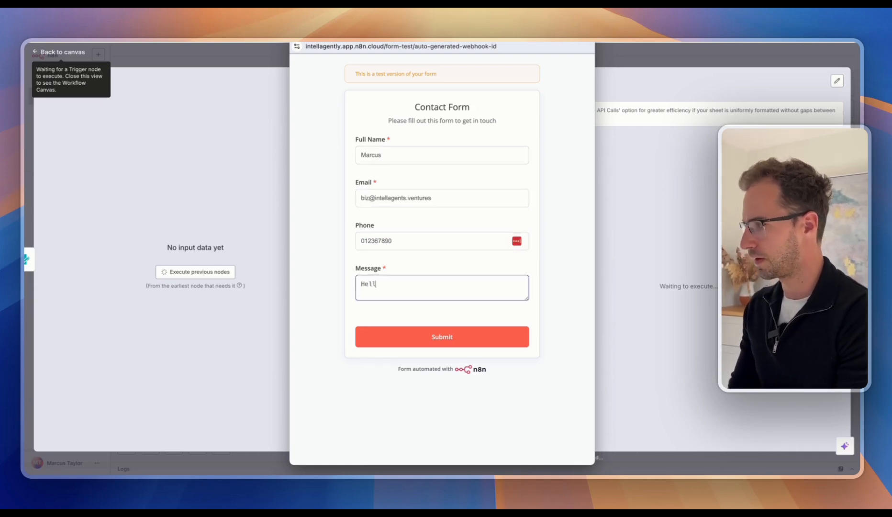
pyautogui.click(428, 335)
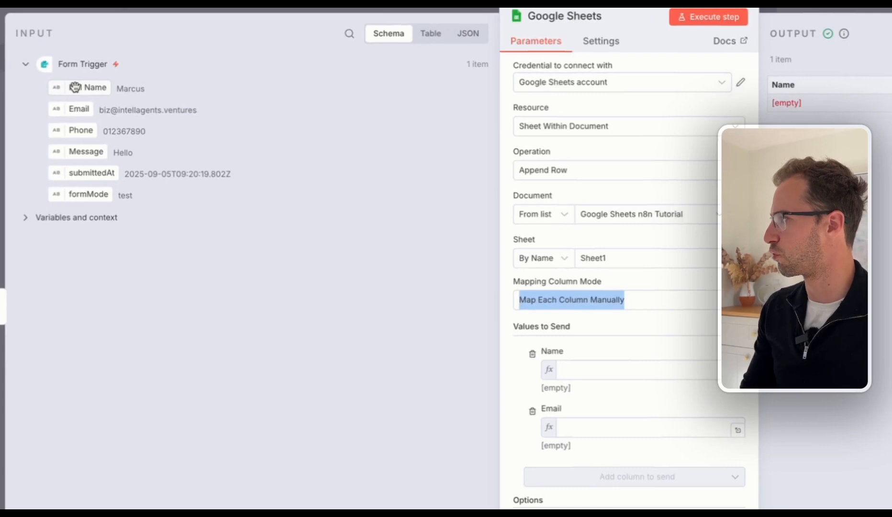
# Map the form's Full Name field to the Name column and its Email field to Email.
pyautogui.moveTo(75, 87); pyautogui.dragTo(585, 368)
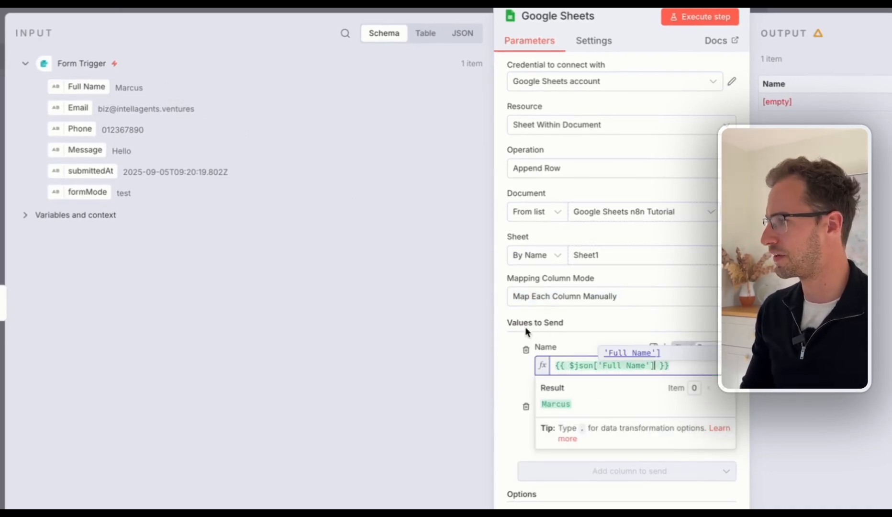
pyautogui.click(599, 343)
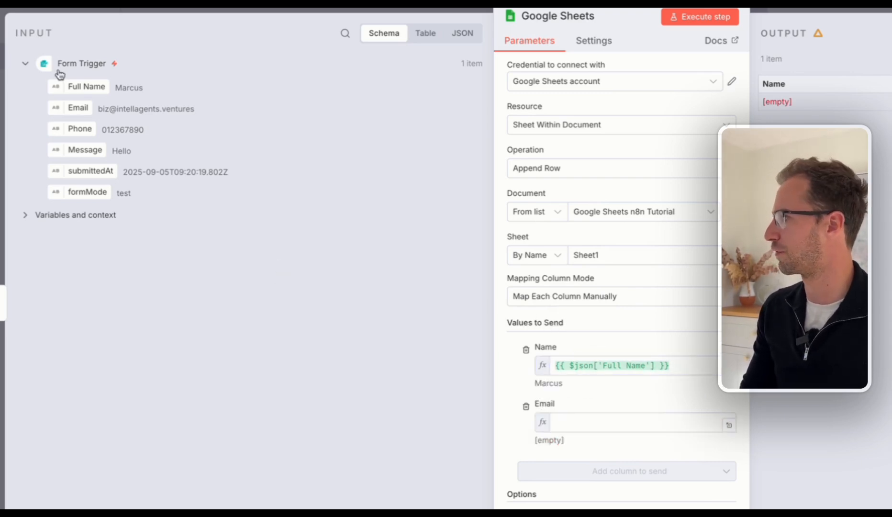
pyautogui.moveTo(66, 107); pyautogui.dragTo(602, 435)
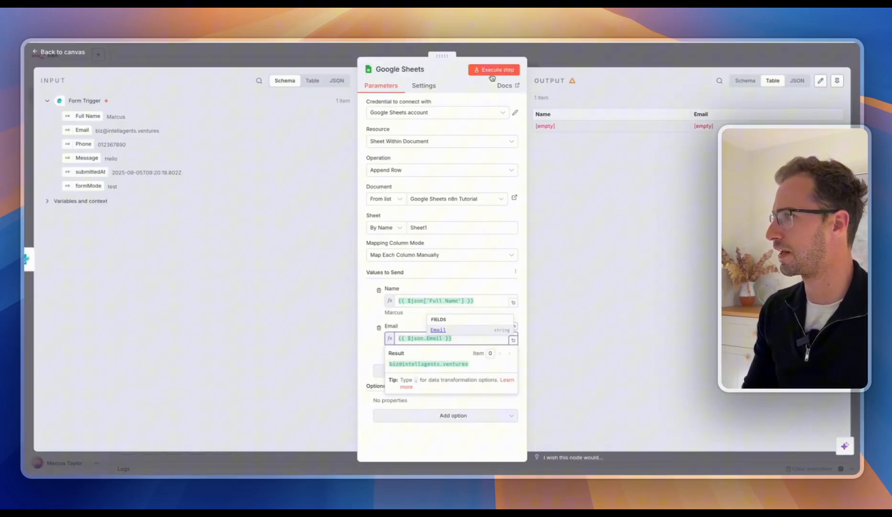
# Execute the Google Sheets step to append the test name and email as a row.
pyautogui.click(493, 72)
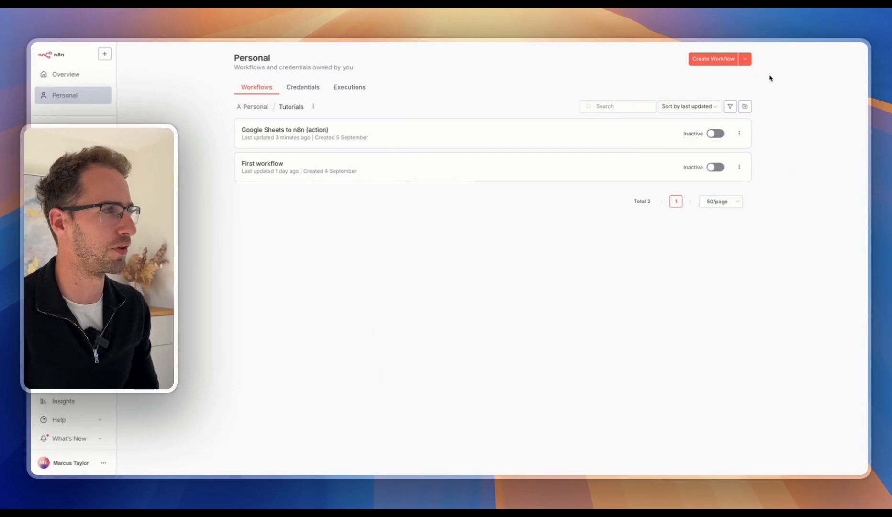
# Create a blank workflow, search 'google she' for its first step, and expand Google Sheets' actions.
pyautogui.click(720, 59)
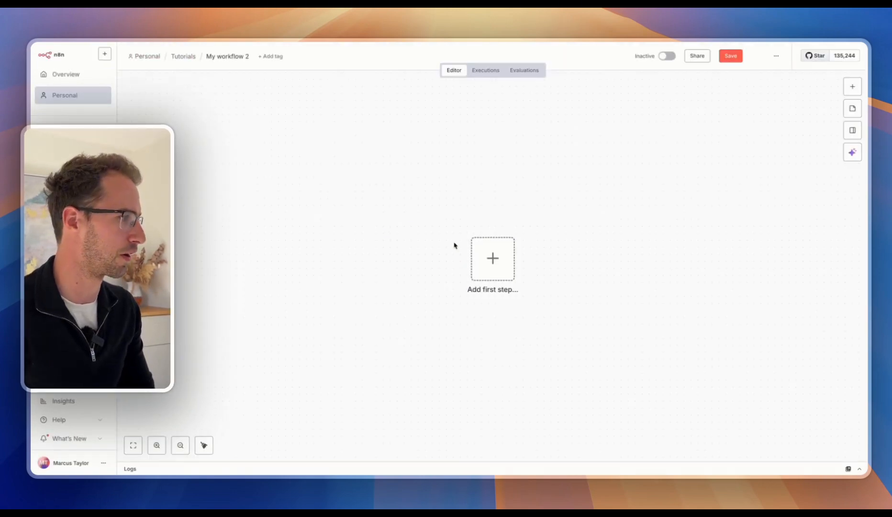
pyautogui.click(492, 266)
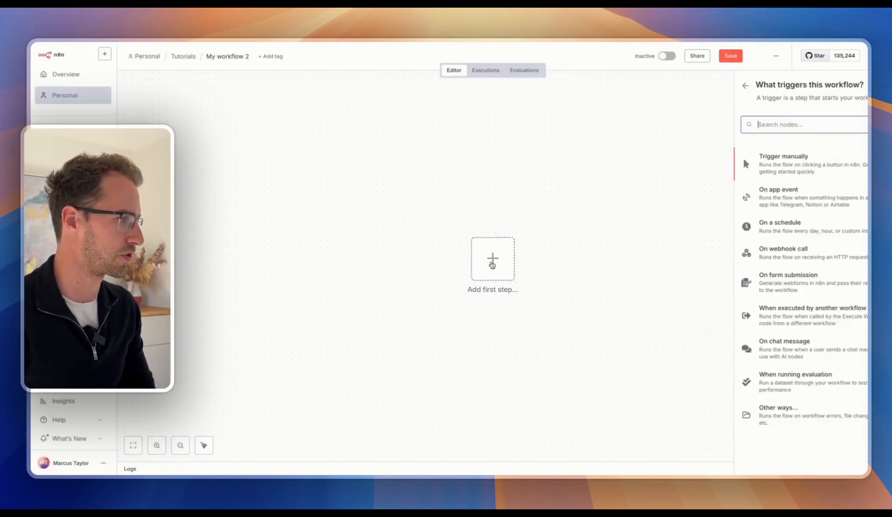
pyautogui.write('google s')
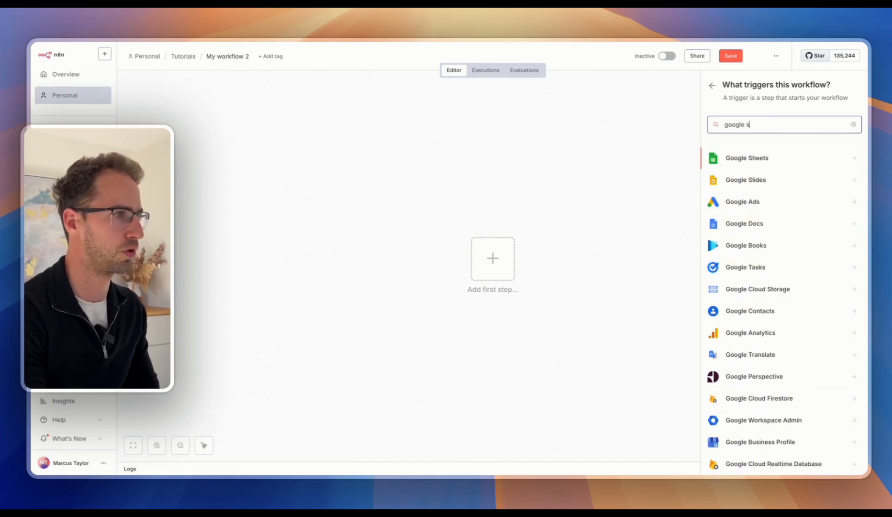
pyautogui.write('he')
pyautogui.click(754, 159)
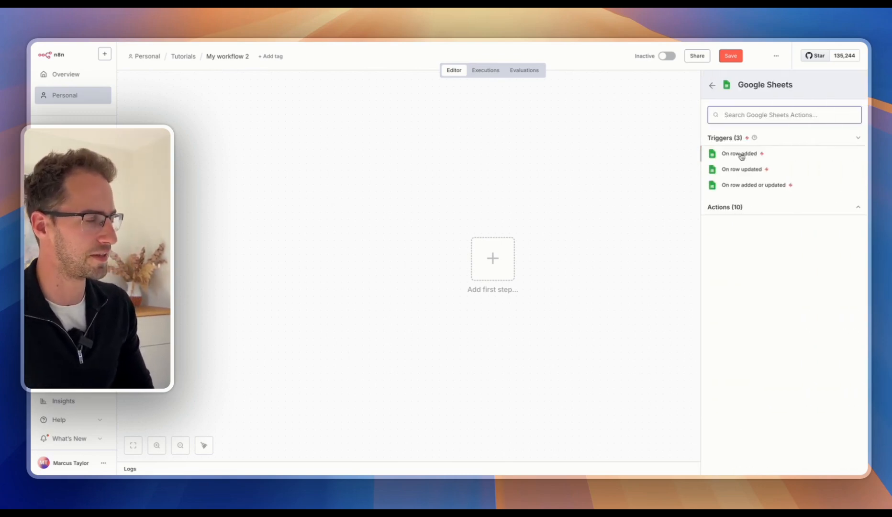
pyautogui.click(736, 207)
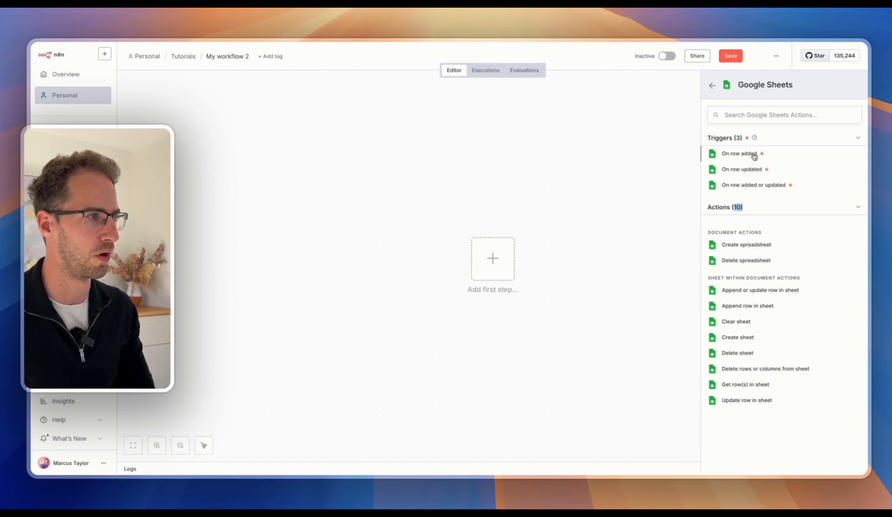
# Choose the On row added trigger and connect it to a new Google Sheets credential.
pyautogui.click(737, 154)
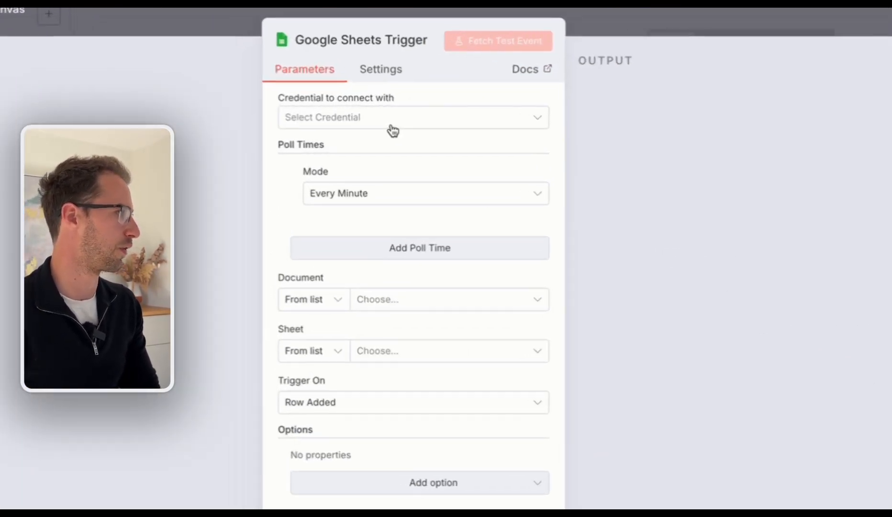
pyautogui.click(365, 121)
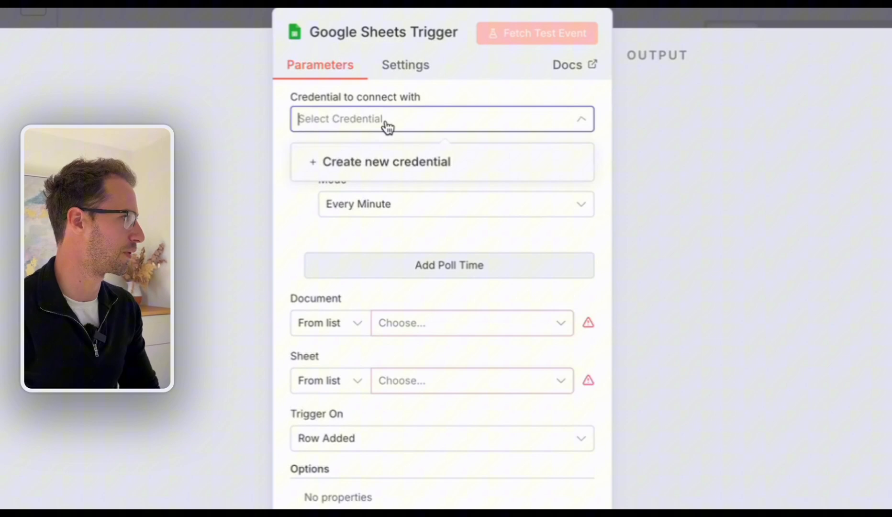
pyautogui.click(386, 160)
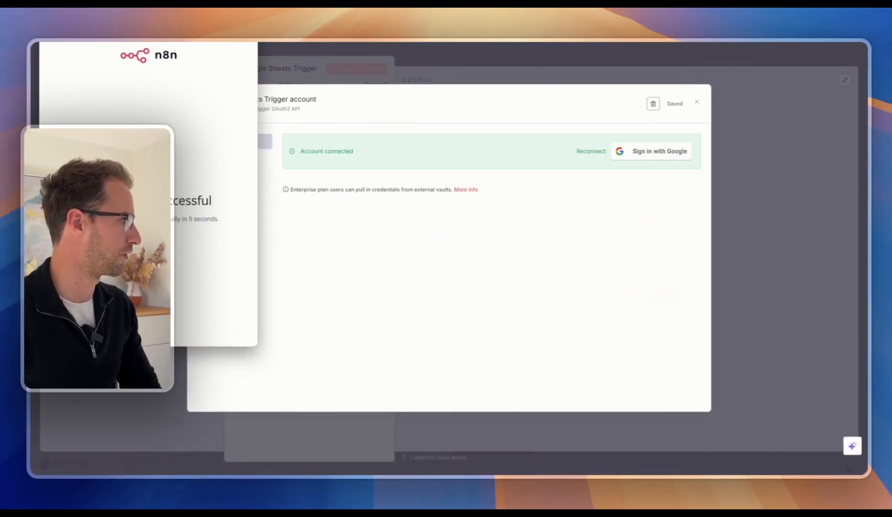
pyautogui.click(697, 102)
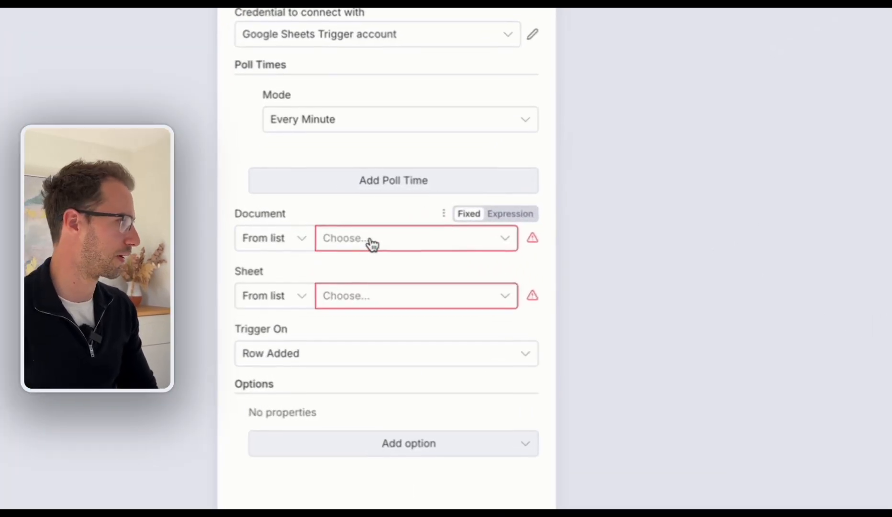
# Watch Sheet1 of Google Sheets n8n Tutorial, fetch a test event, and return to the canvas.
pyautogui.click(303, 214)
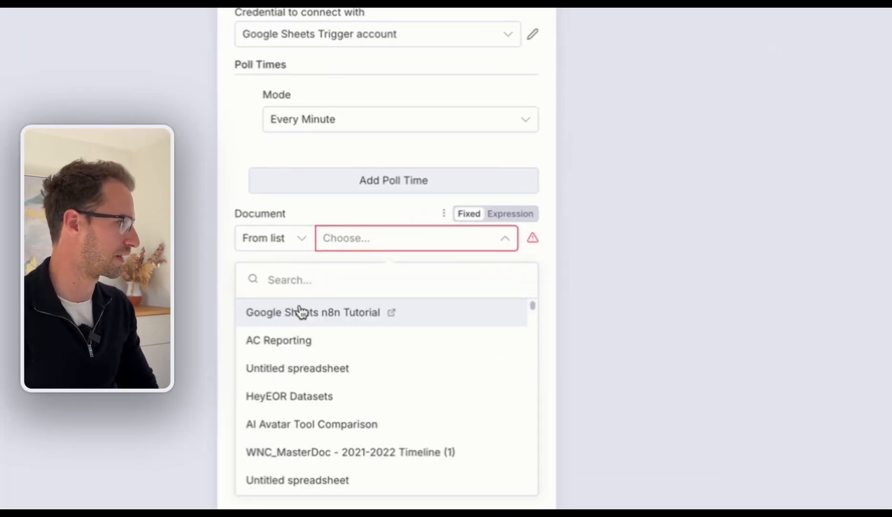
pyautogui.click(304, 315)
pyautogui.click(352, 300)
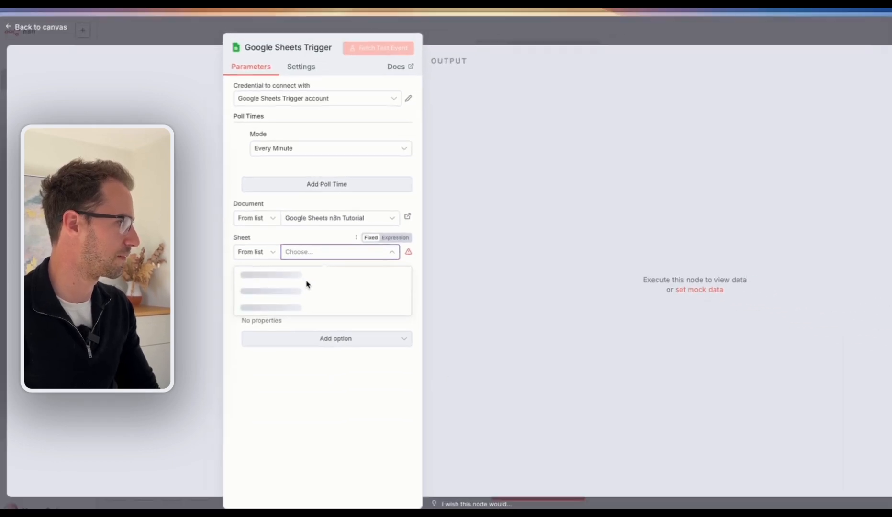
pyautogui.click(378, 363)
pyautogui.click(365, 69)
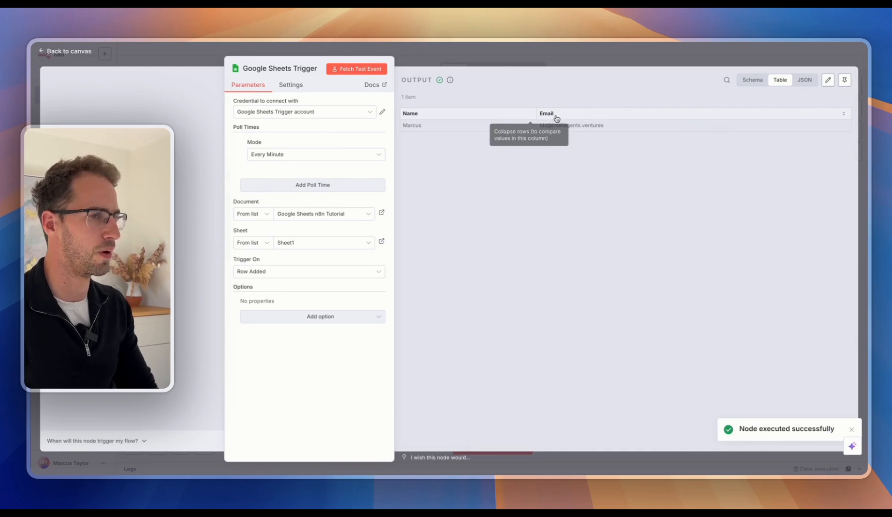
pyautogui.click(567, 61)
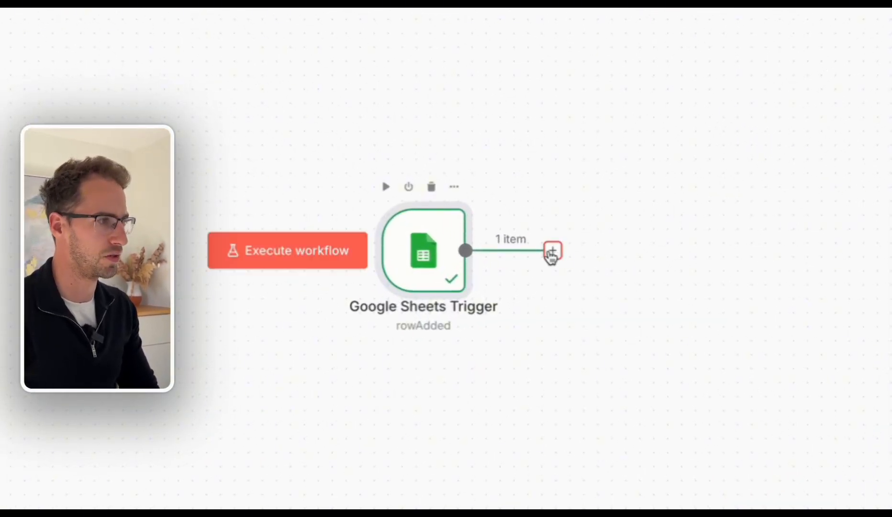
# Add a Gmail 'Send a message' step after the Sheets trigger, connected through a new Google credential.
pyautogui.click(553, 251)
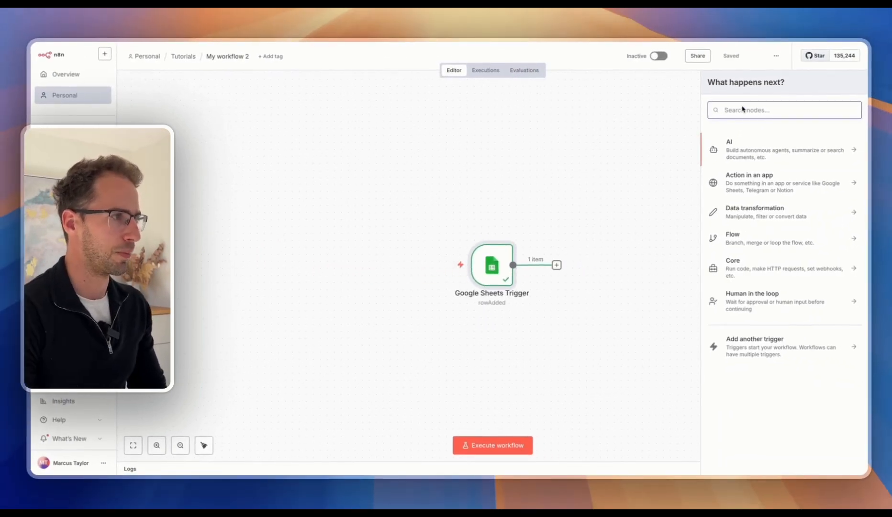
pyautogui.write('email')
pyautogui.click(742, 158)
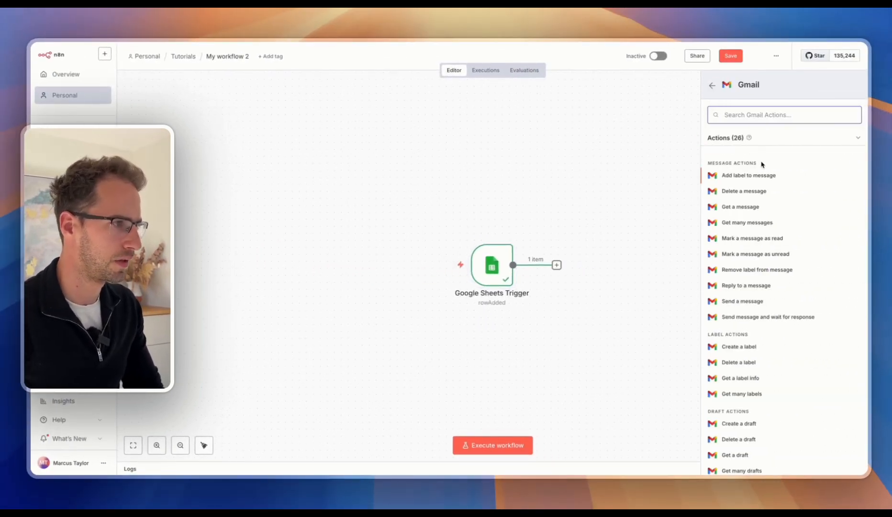
pyautogui.scroll(-1, 755, 192)
pyautogui.click(748, 271)
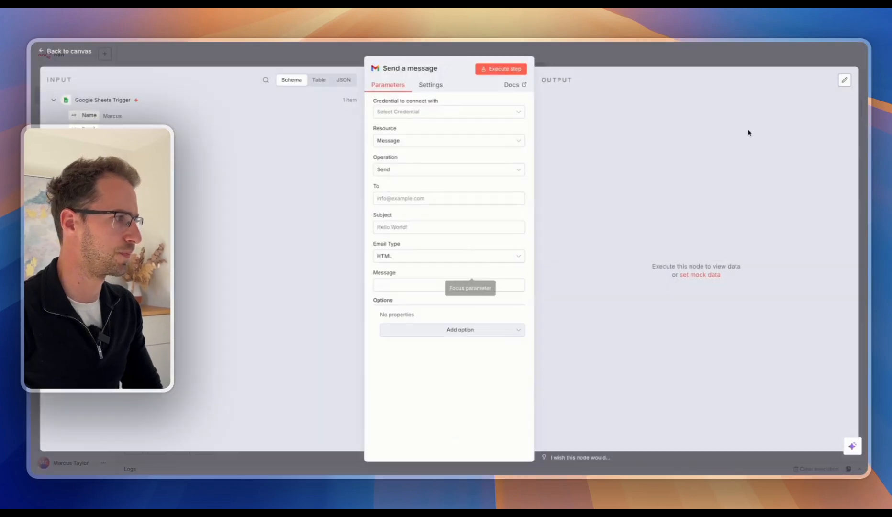
pyautogui.click(493, 113)
pyautogui.click(445, 133)
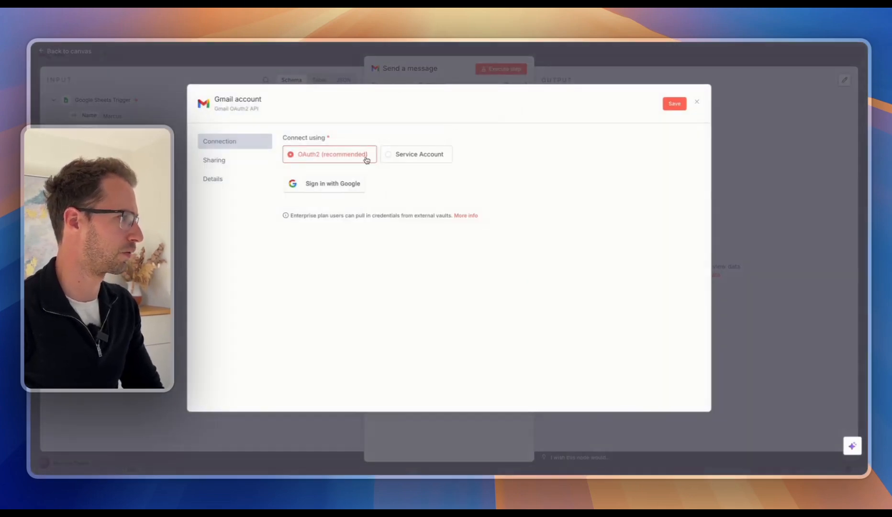
pyautogui.click(328, 183)
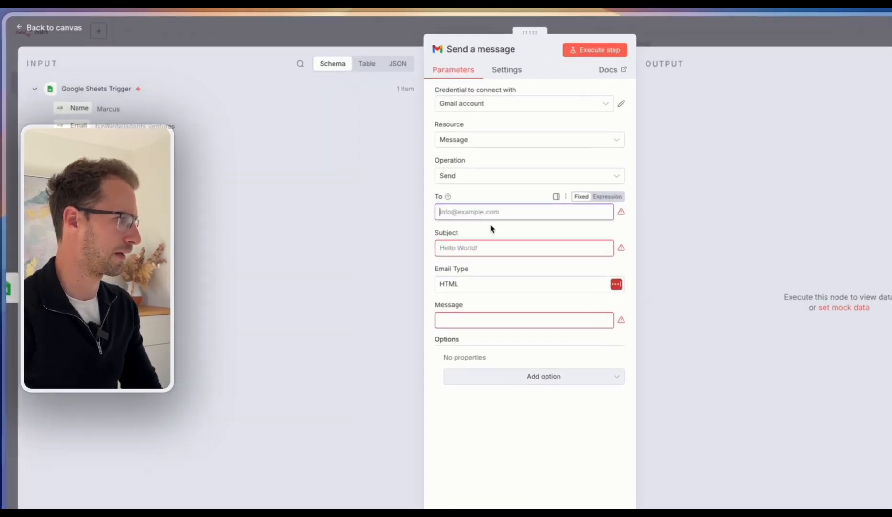
# Address the email to the recipient's email address with the subject 'New lead'.
pyautogui.click(527, 210)
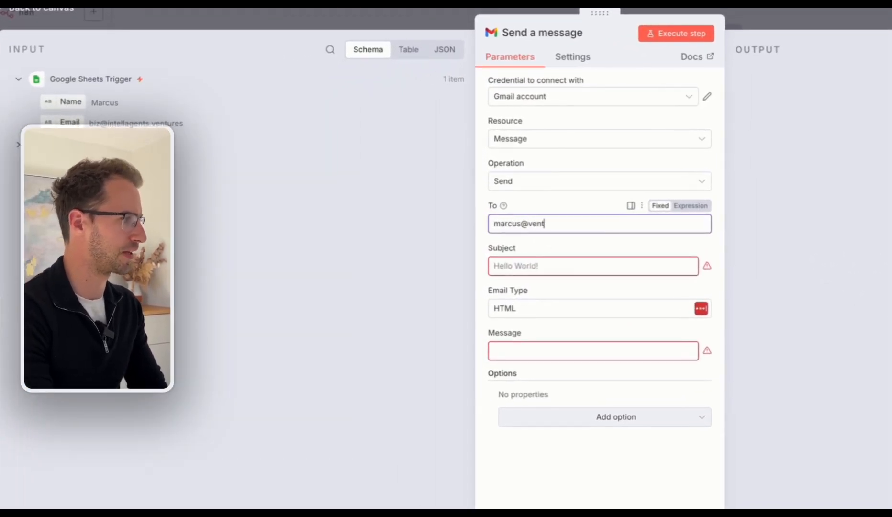
pyautogui.press('Tab')
pyautogui.write('New')
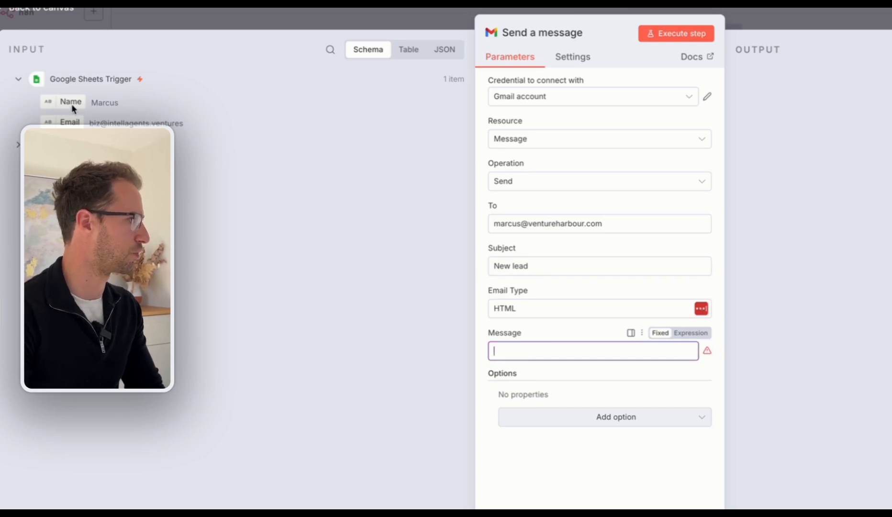
# Put the lead's Name and Email in the message body, send a test, and open it in Gmail.
pyautogui.moveTo(71, 103); pyautogui.dragTo(515, 351)
pyautogui.press('Return')
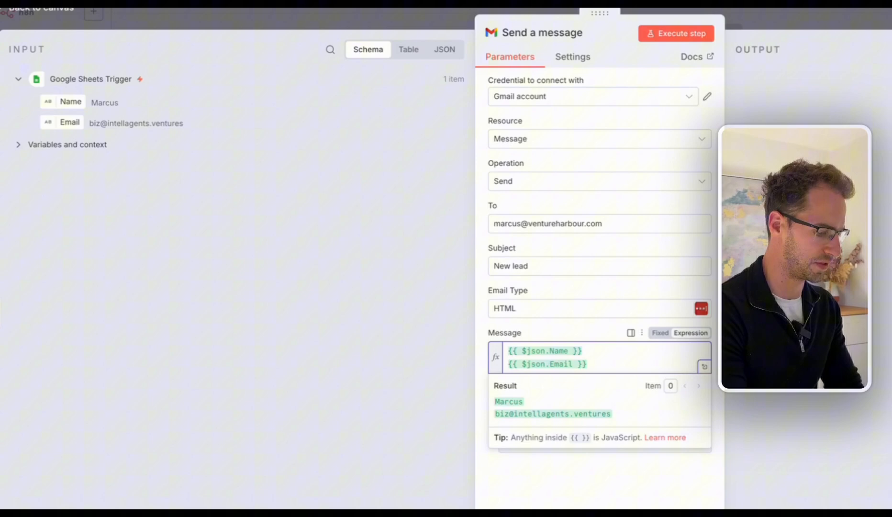
pyautogui.write('Email')
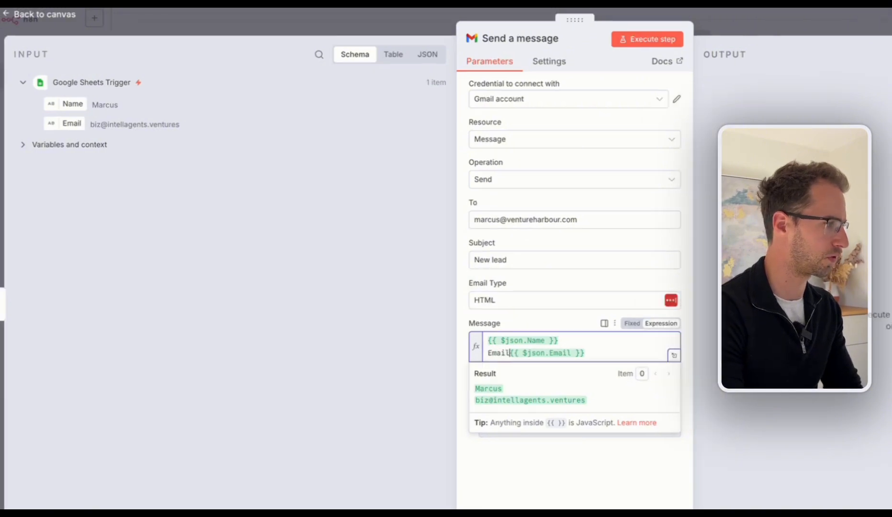
pyautogui.write(':')
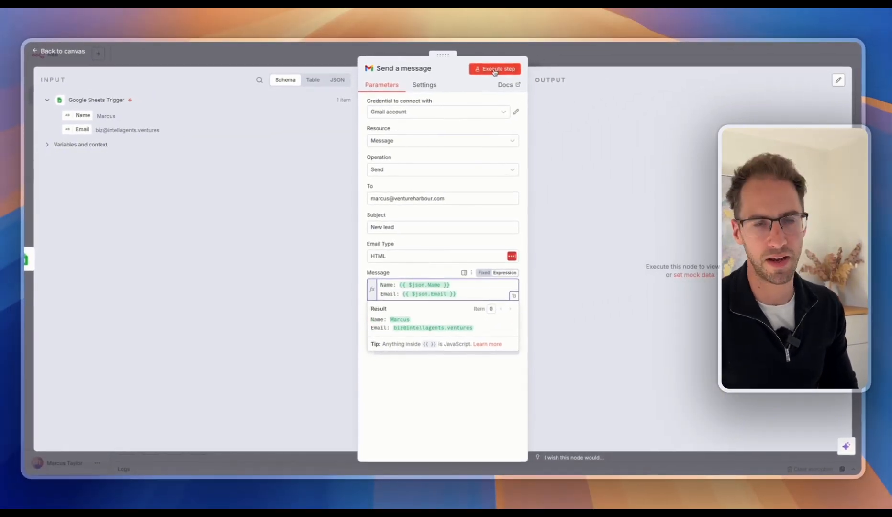
pyautogui.click(648, 41)
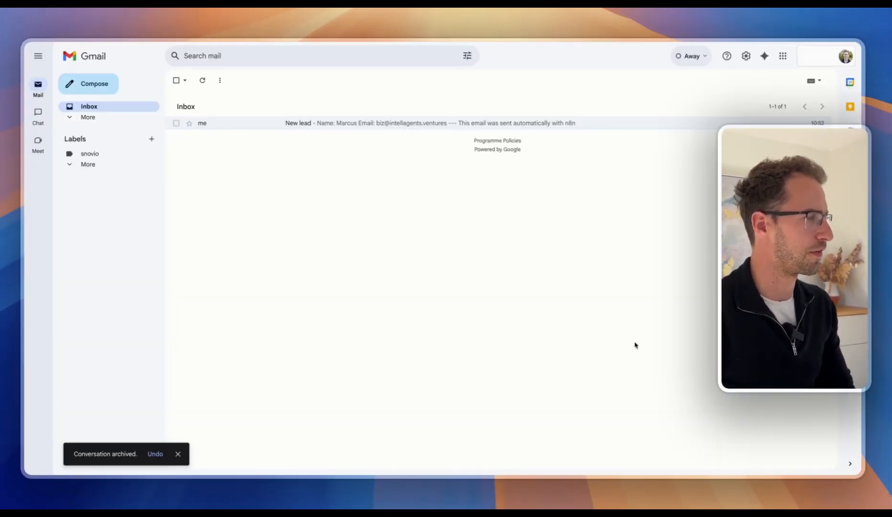
pyautogui.click(371, 123)
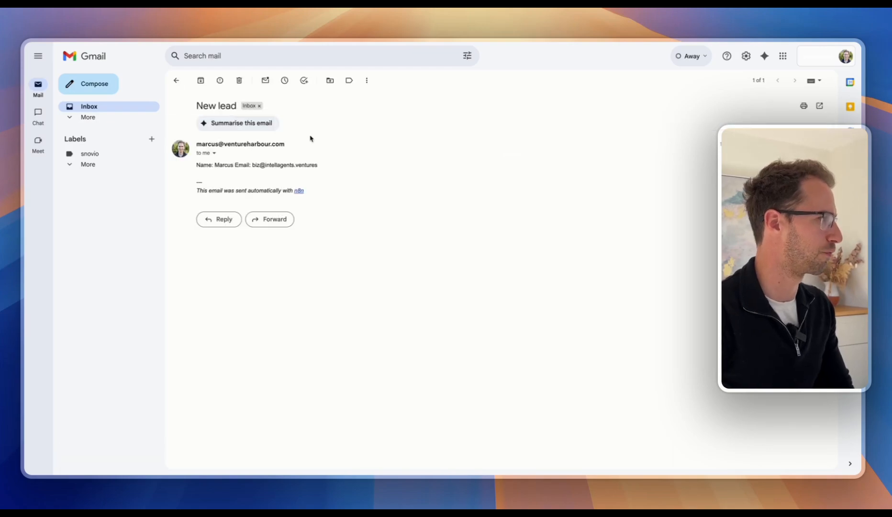